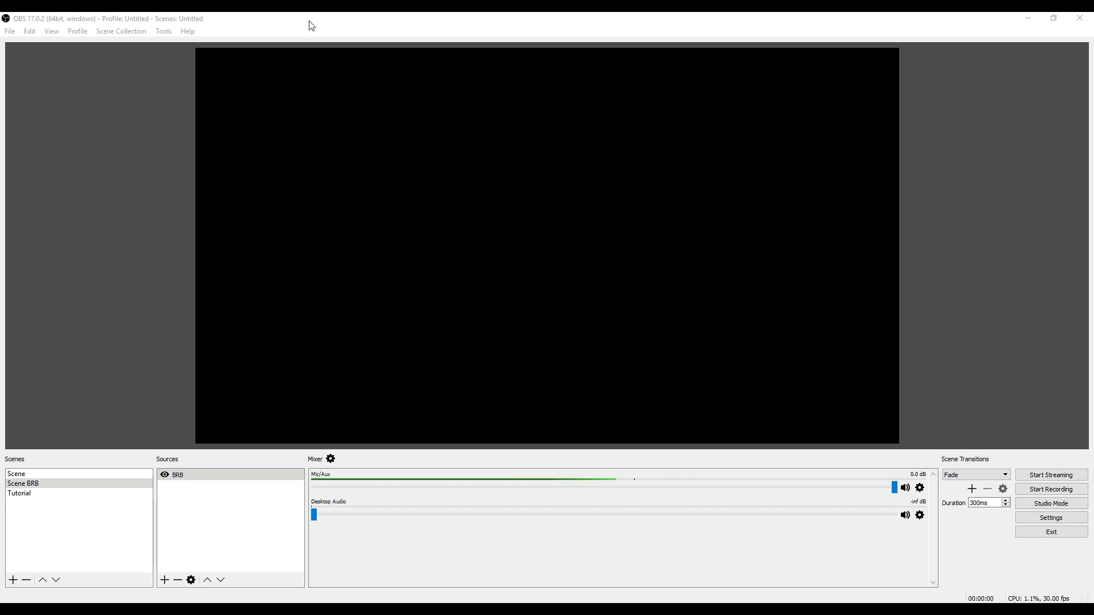
Switch to the Chrome browser, search Google for "speed test" and run the internet speed test.
left_click(387, 25)
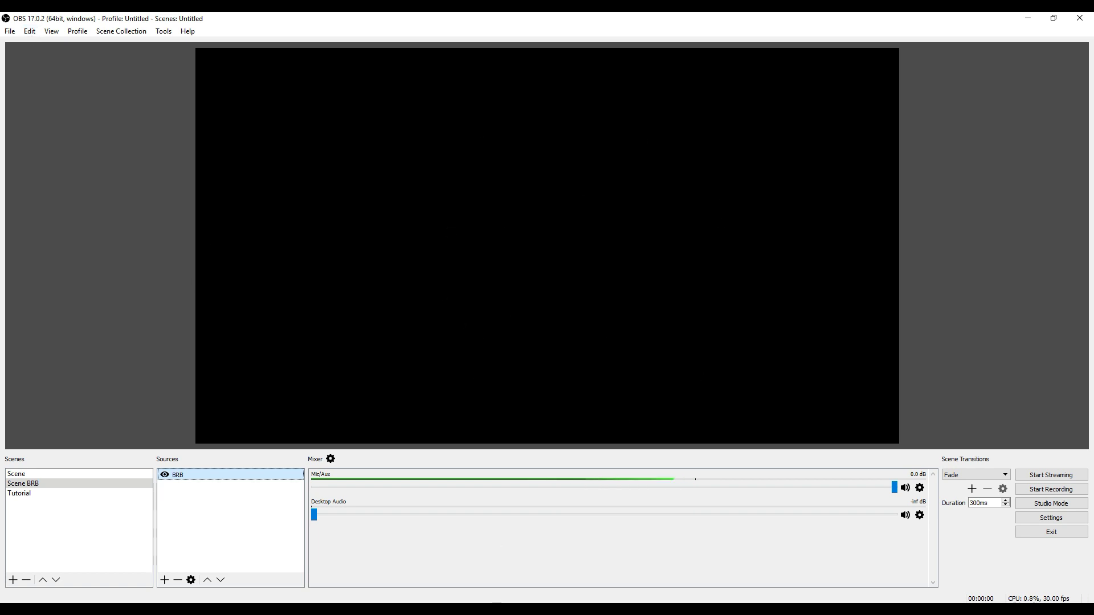
left_click(517, 610)
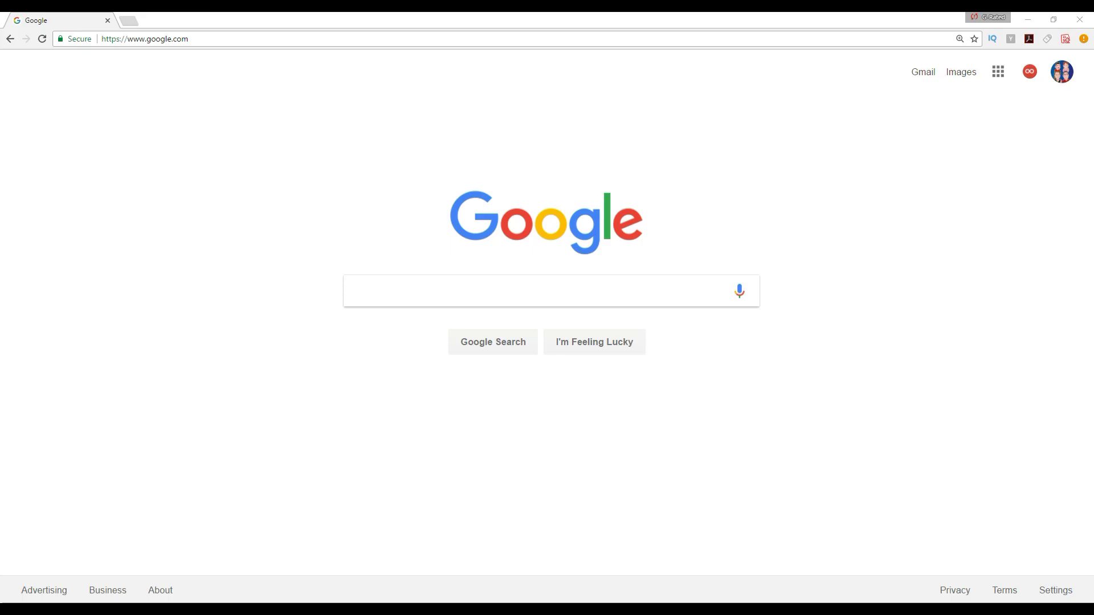
left_click(436, 297)
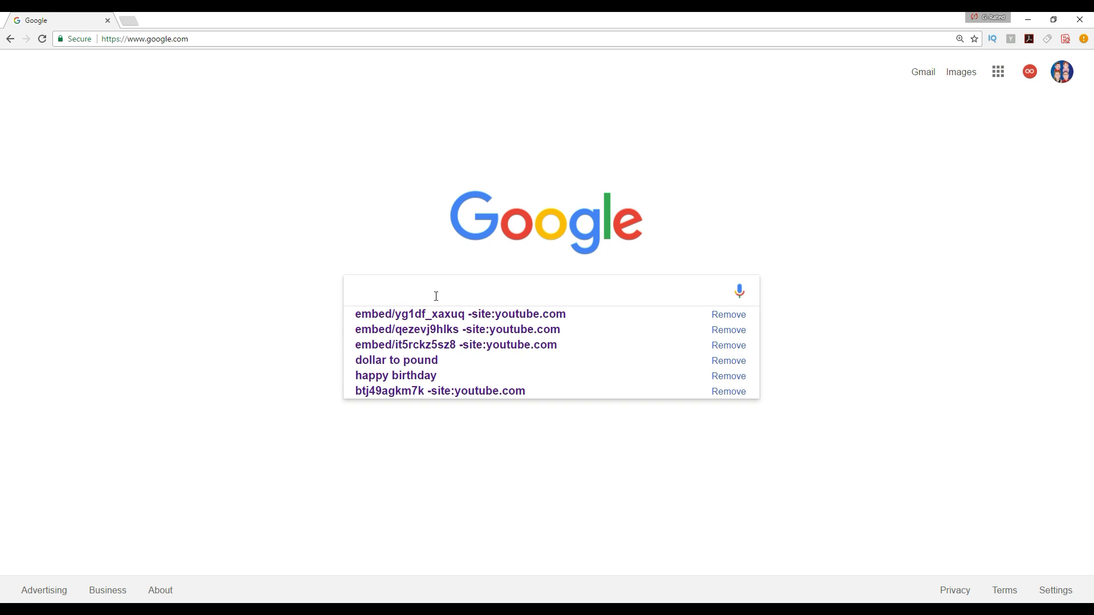
type("spe")
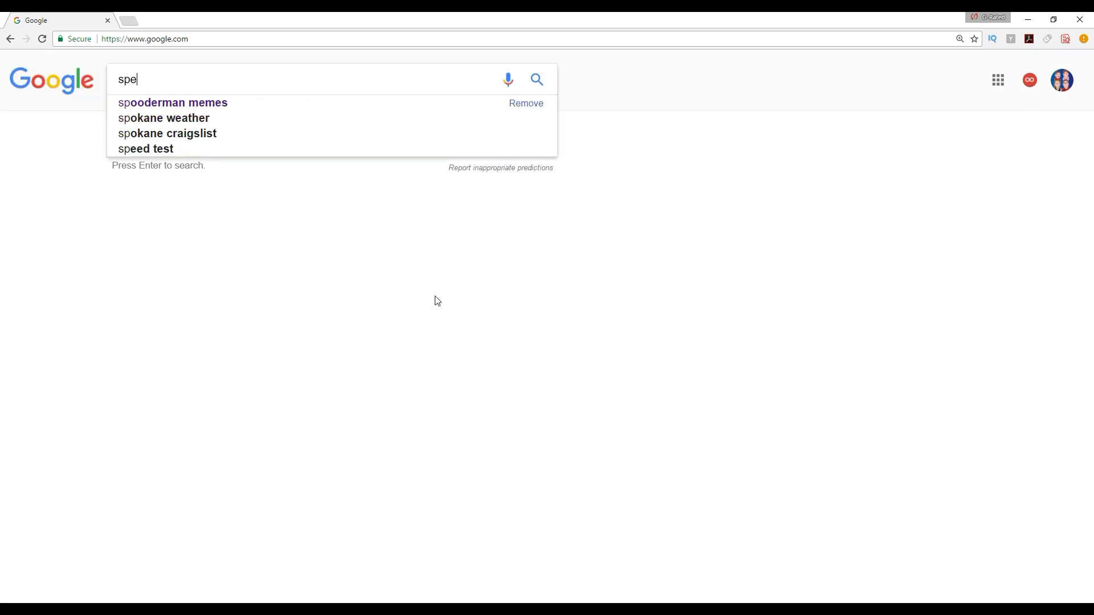
type("ed test")
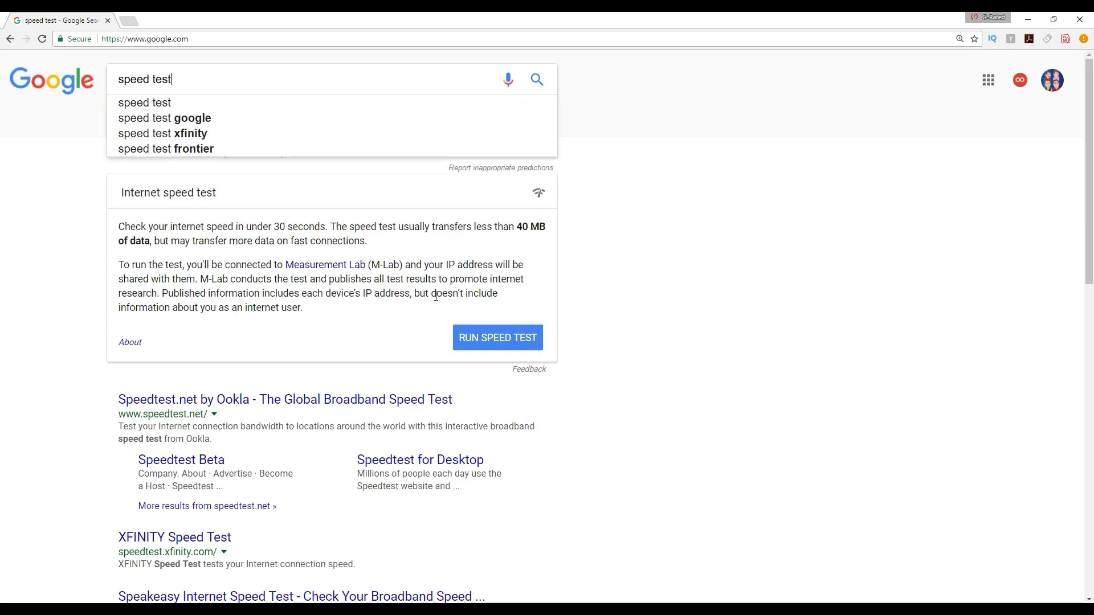
left_click(480, 337)
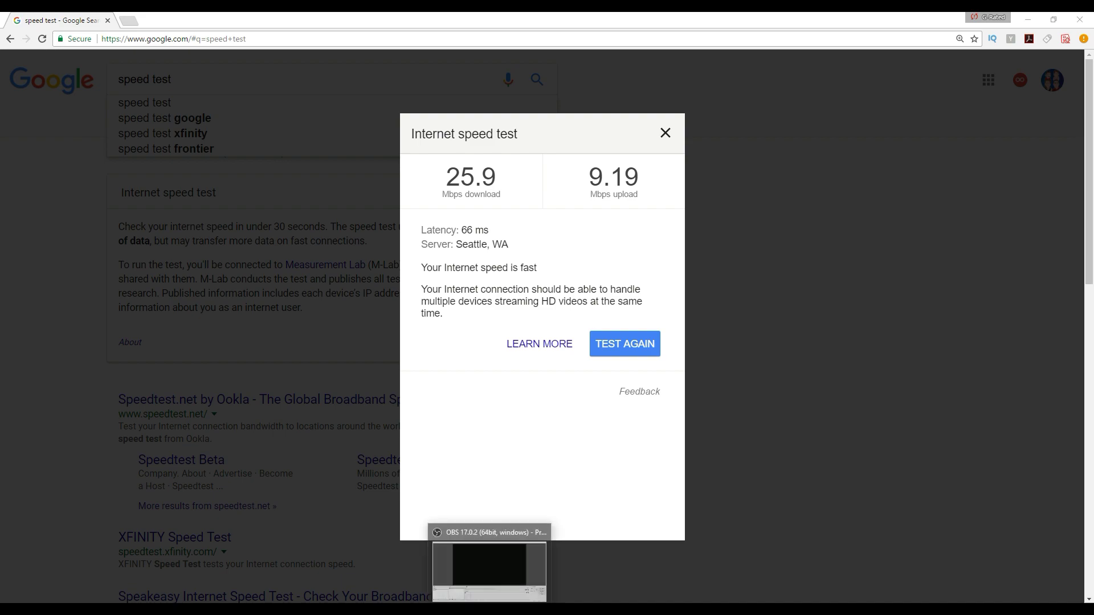
Switch back to OBS and set the output mode to Advanced in the output settings.
left_click(489, 608)
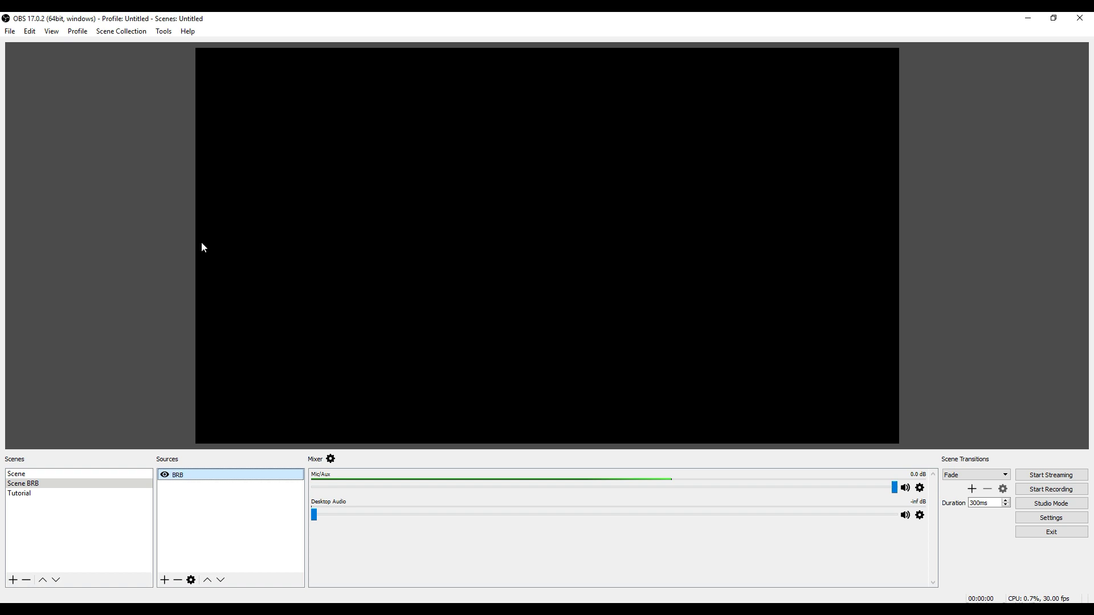
left_click(11, 32)
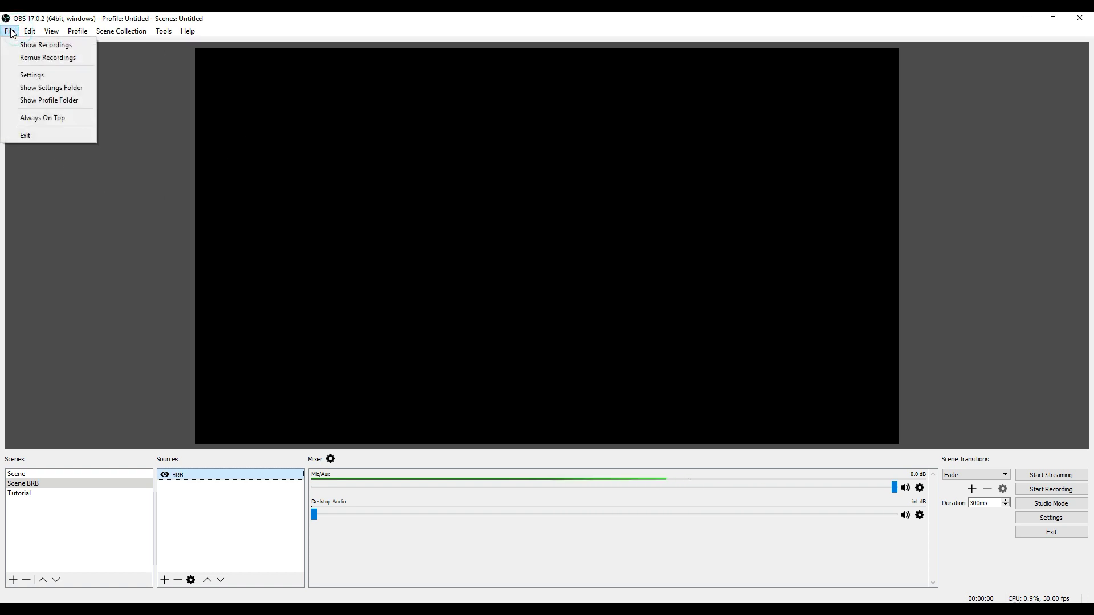
left_click(32, 75)
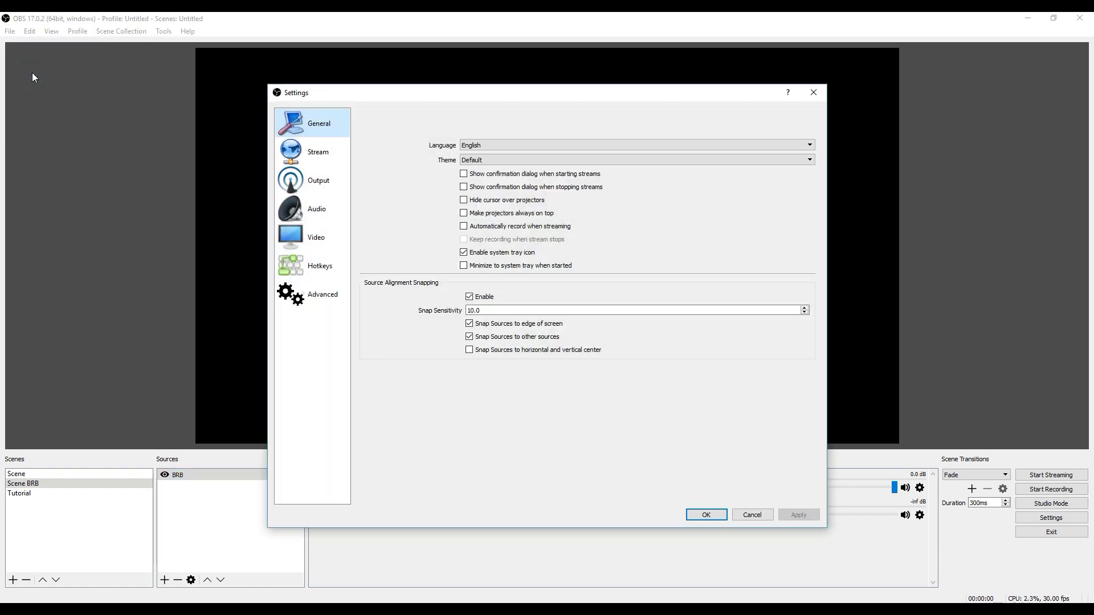
left_click(318, 152)
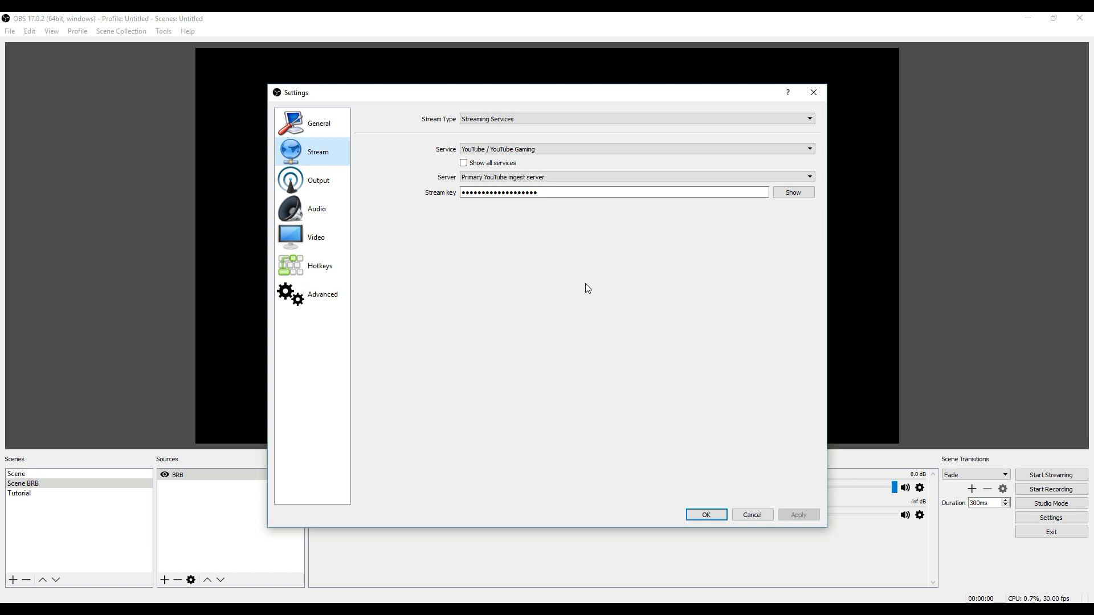
left_click(302, 184)
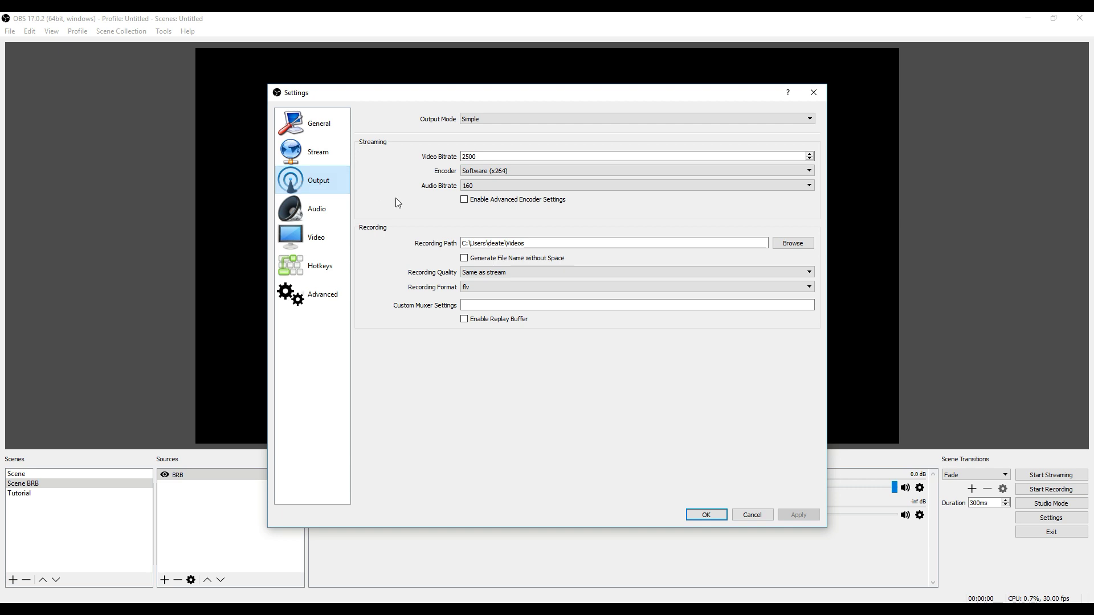
left_click(808, 119)
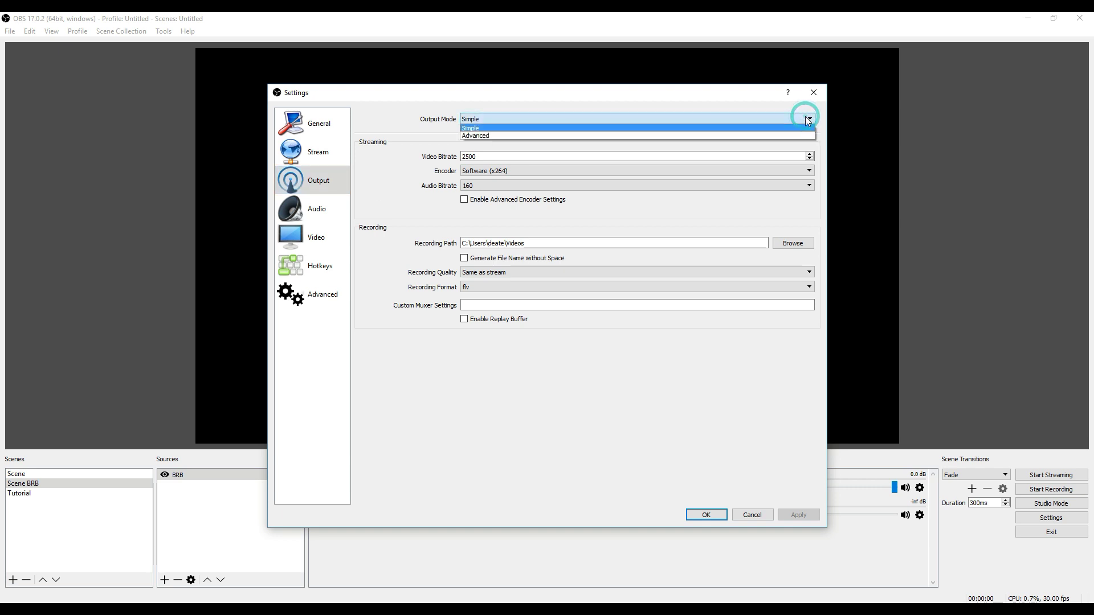
left_click(638, 135)
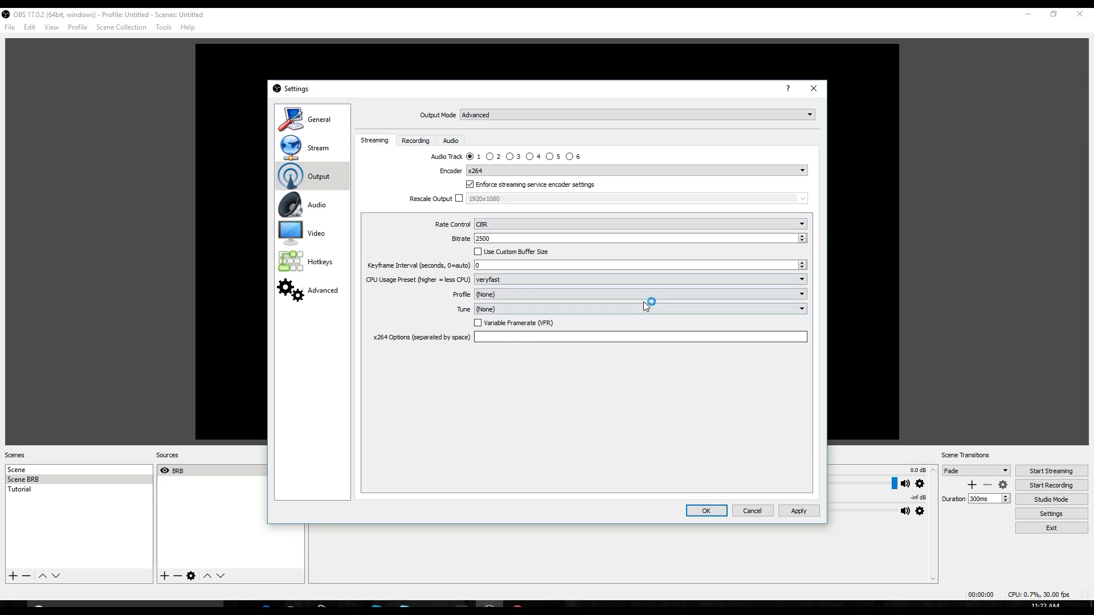
Review the streaming encoder's CPU usage presets and open the system properties of This PC from File Explorer.
left_click(802, 280)
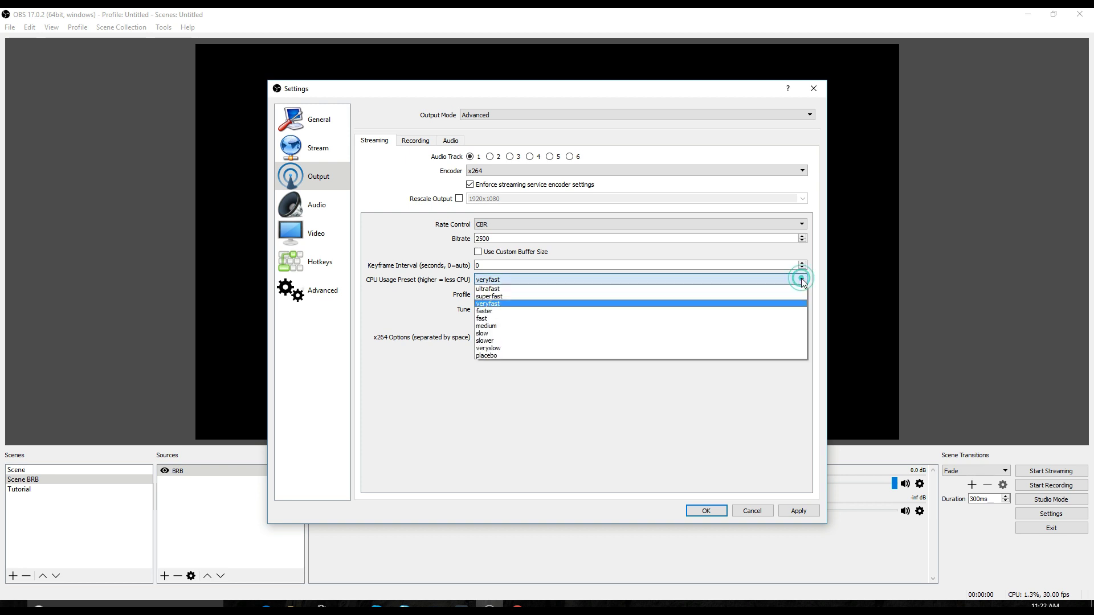
left_click(402, 308)
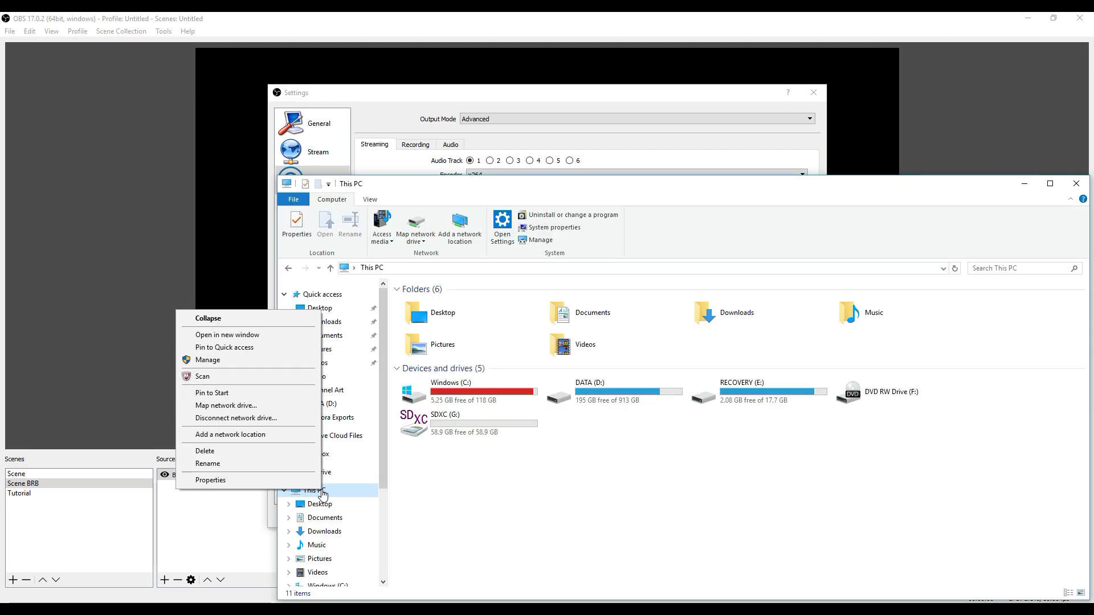
left_click(383, 483)
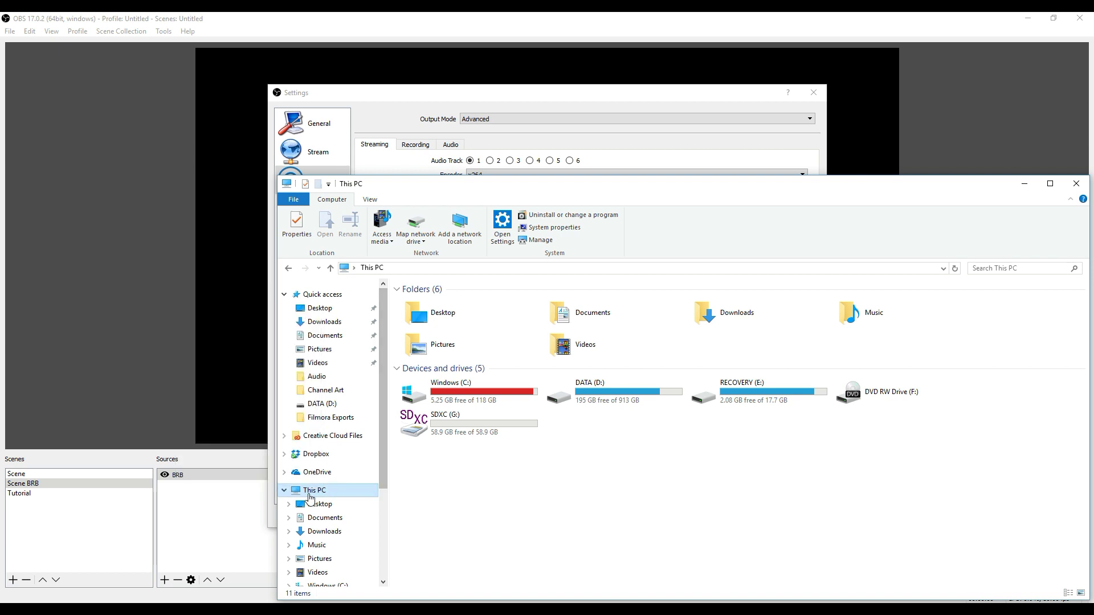
right_click(309, 493)
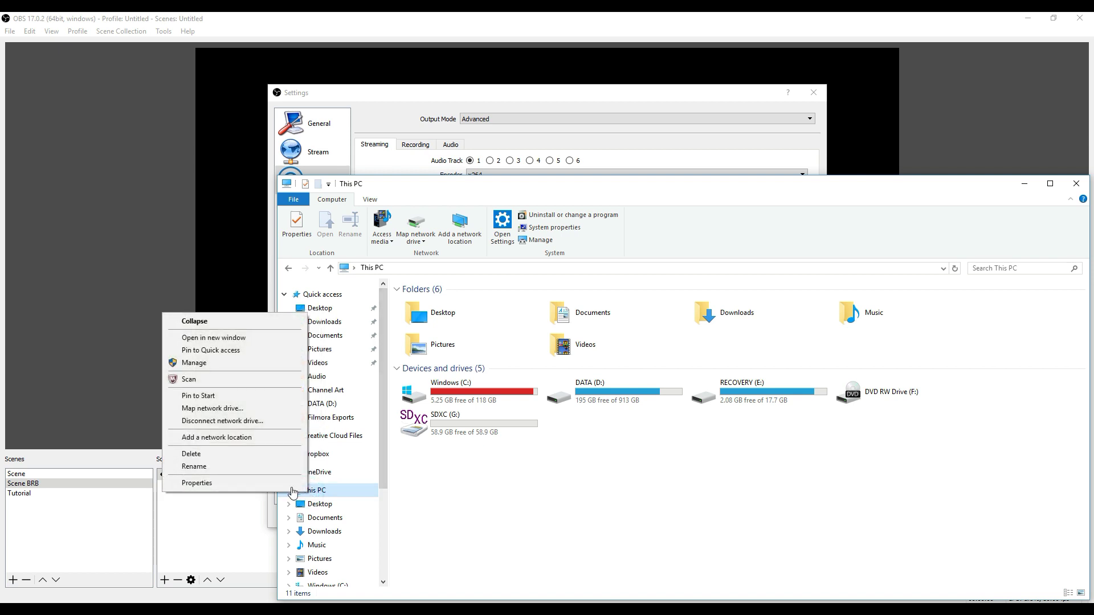
left_click(225, 485)
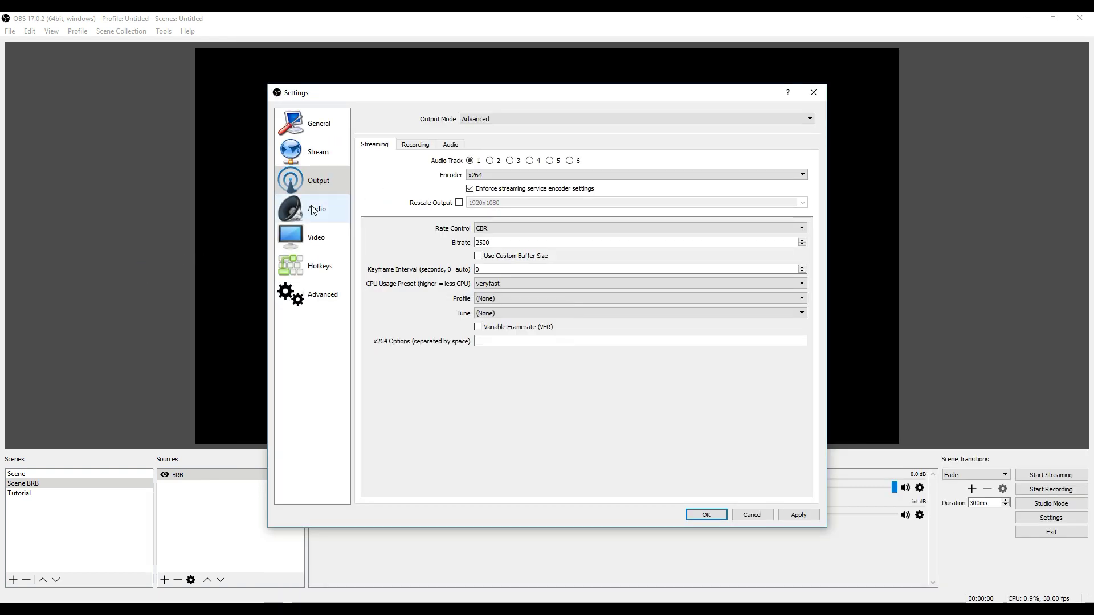
Set the output (scaled) resolution to 1920x1080 in the OBS video settings.
left_click(312, 237)
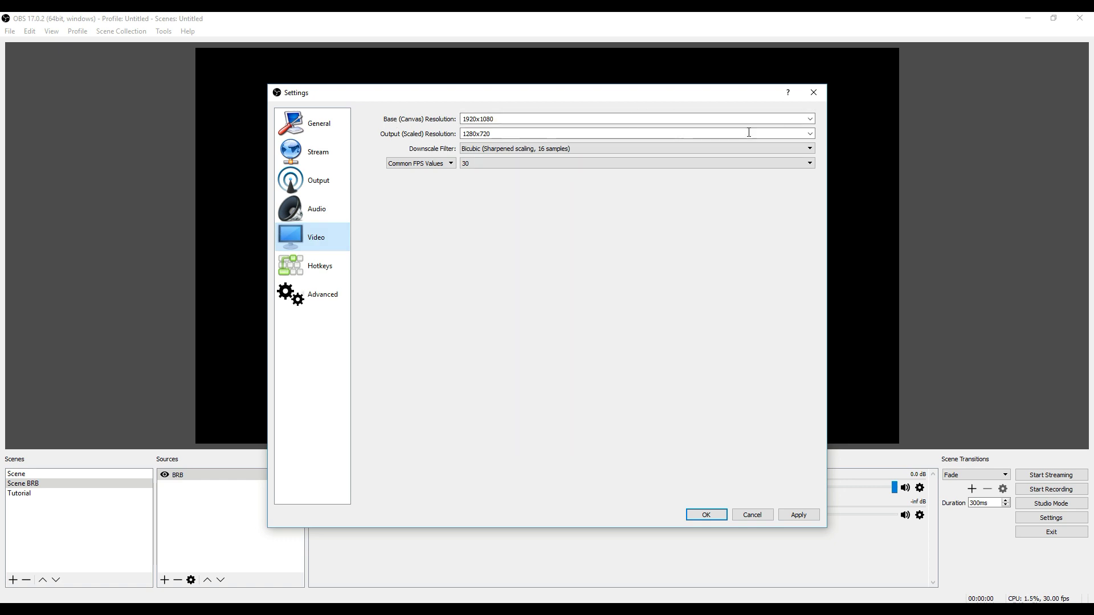
left_click(809, 119)
left_click(807, 122)
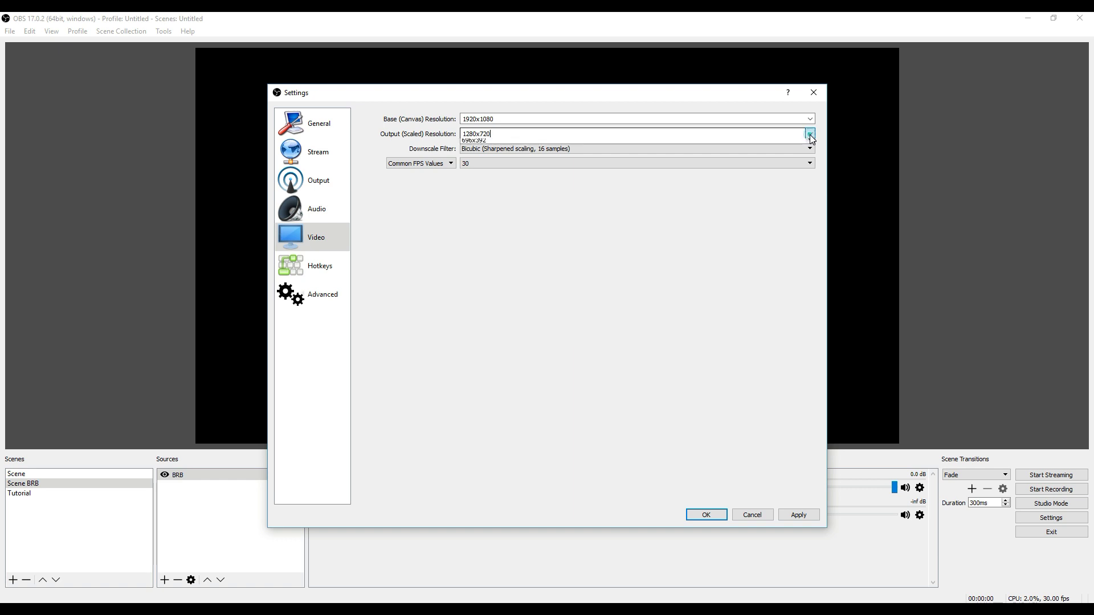
left_click(810, 135)
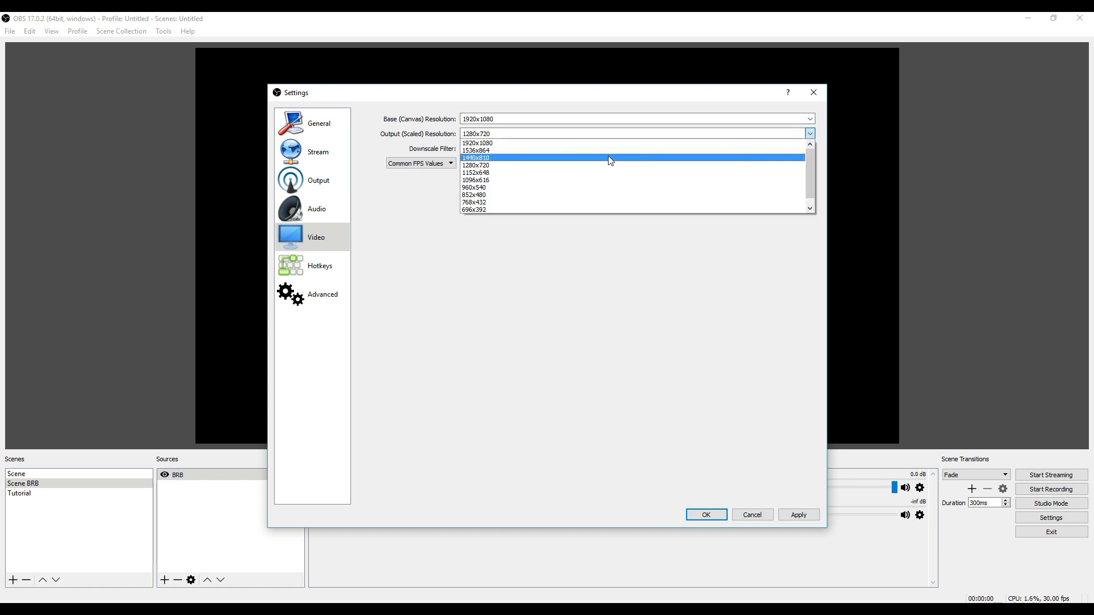
left_click(516, 165)
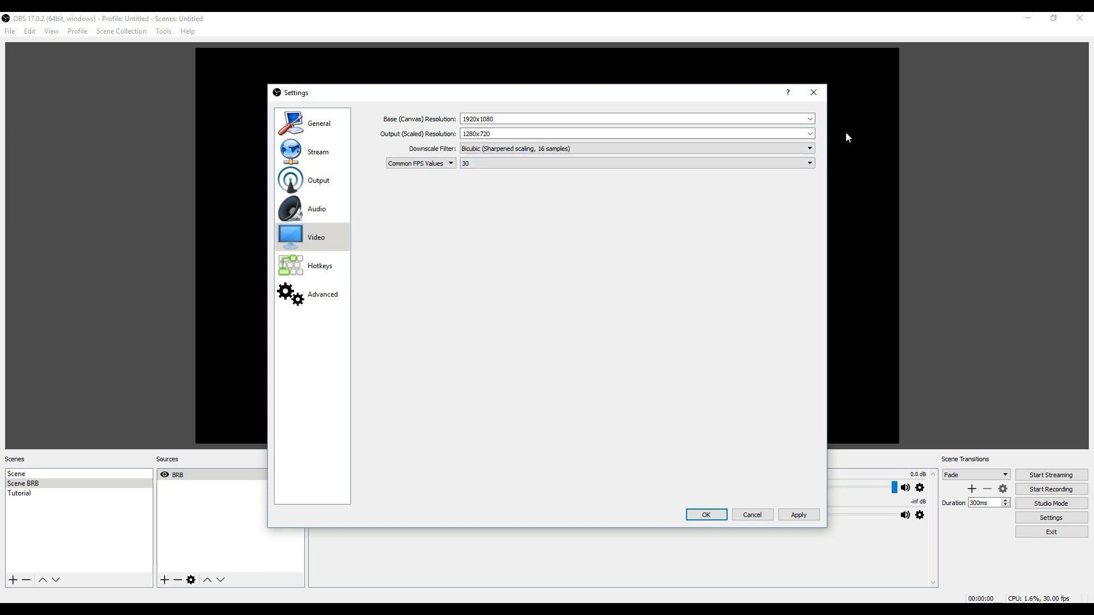
left_click(810, 135)
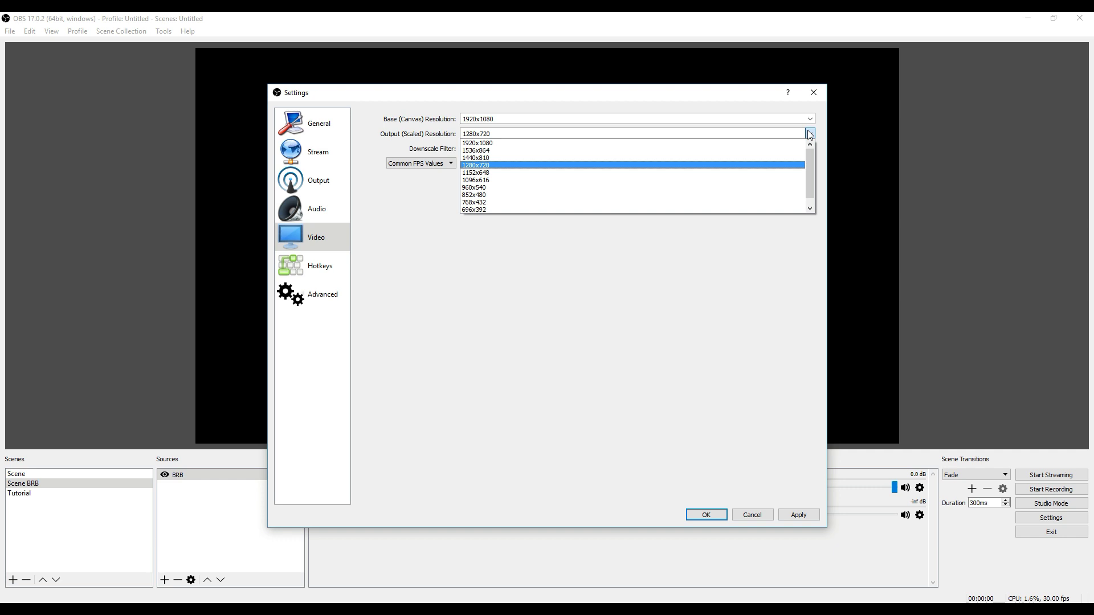
left_click(762, 143)
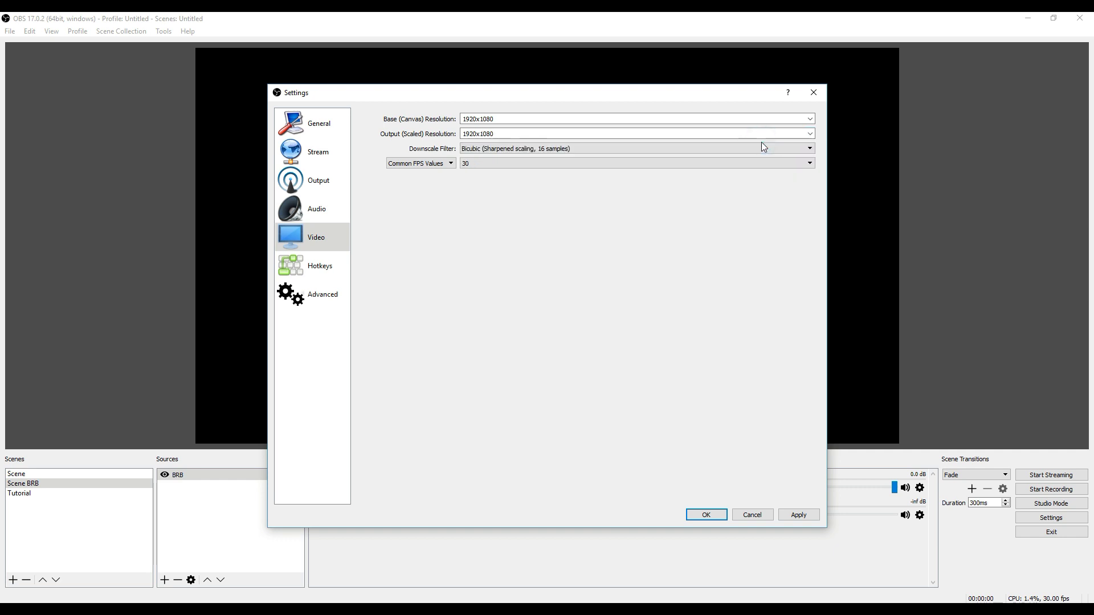
Look through the available output (scaled) resolutions and the base (canvas) resolution choices.
left_click(809, 134)
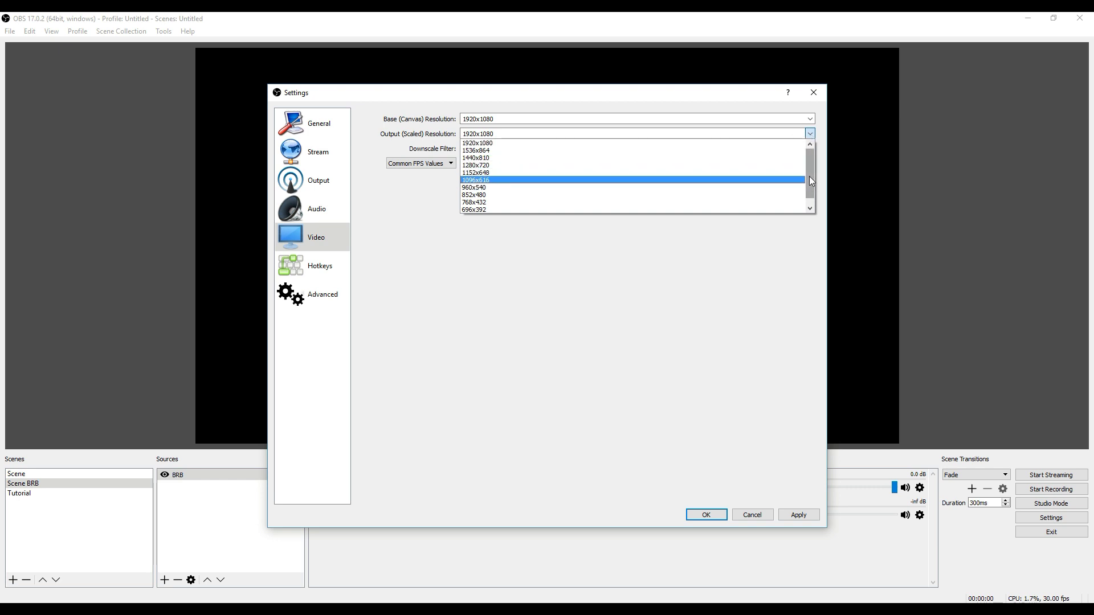
left_click_drag(809, 176, 809, 197)
left_click(655, 251)
left_click(484, 133)
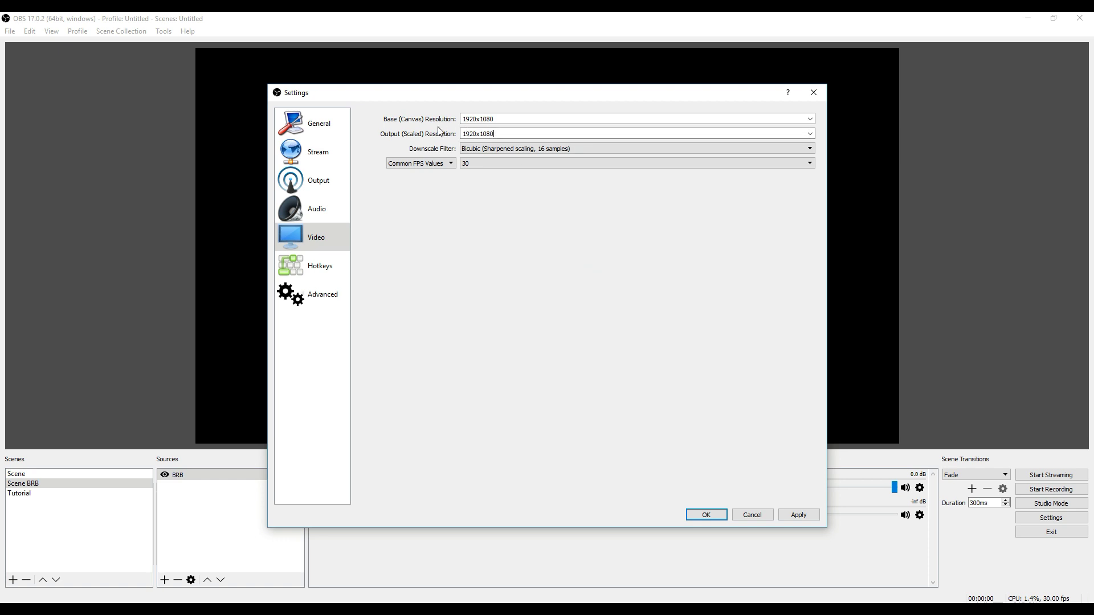
left_click(813, 119)
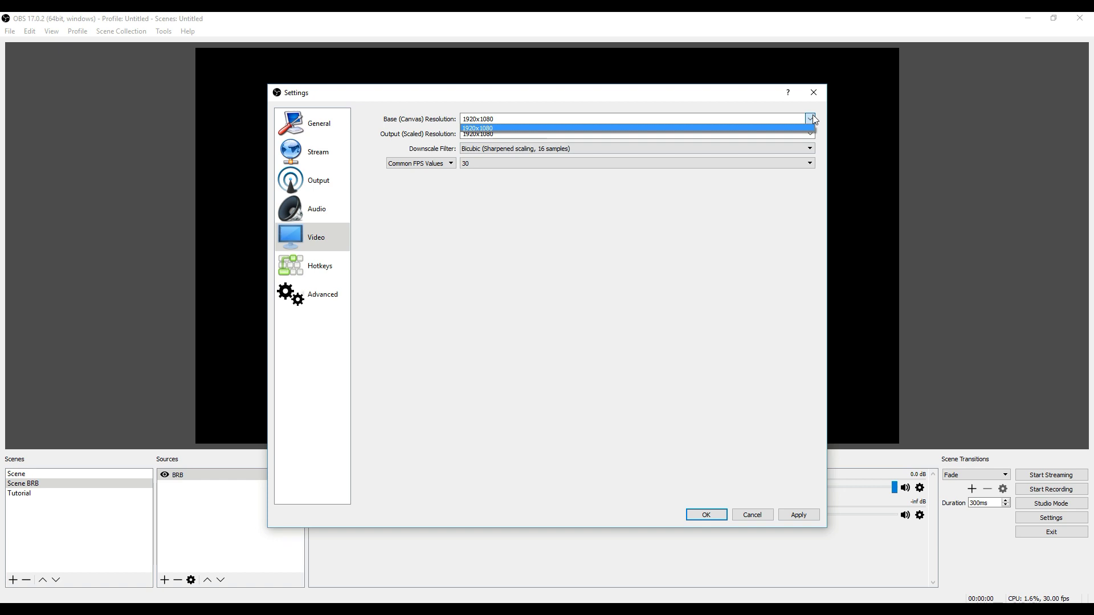
left_click(813, 119)
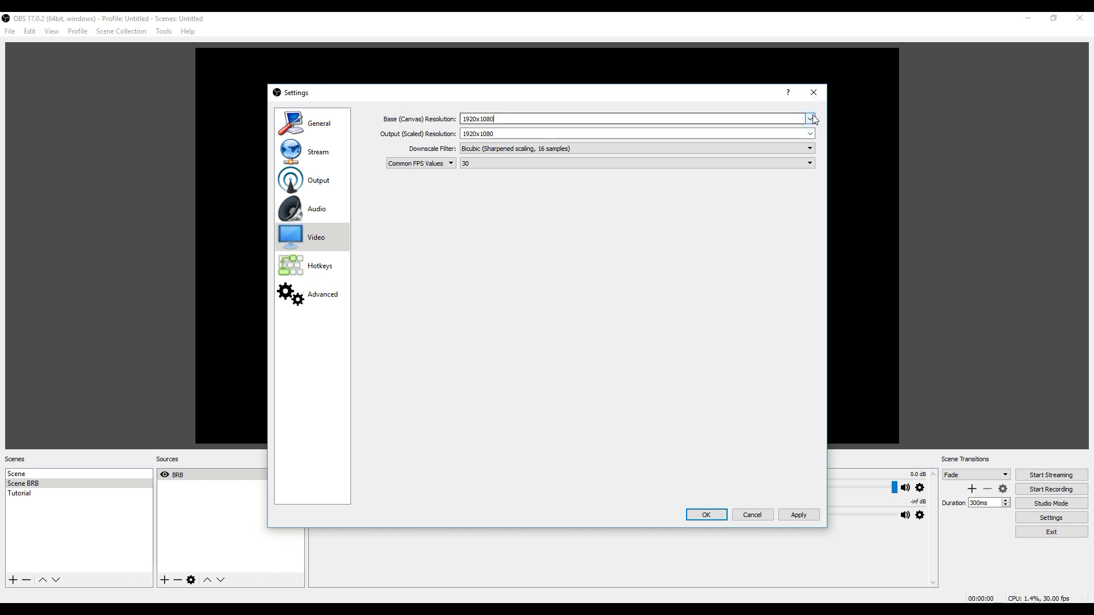
Choose the Bicubic (Sharpened scaling, 16 samples) downscale filter and set the common FPS value to 20.
left_click(813, 152)
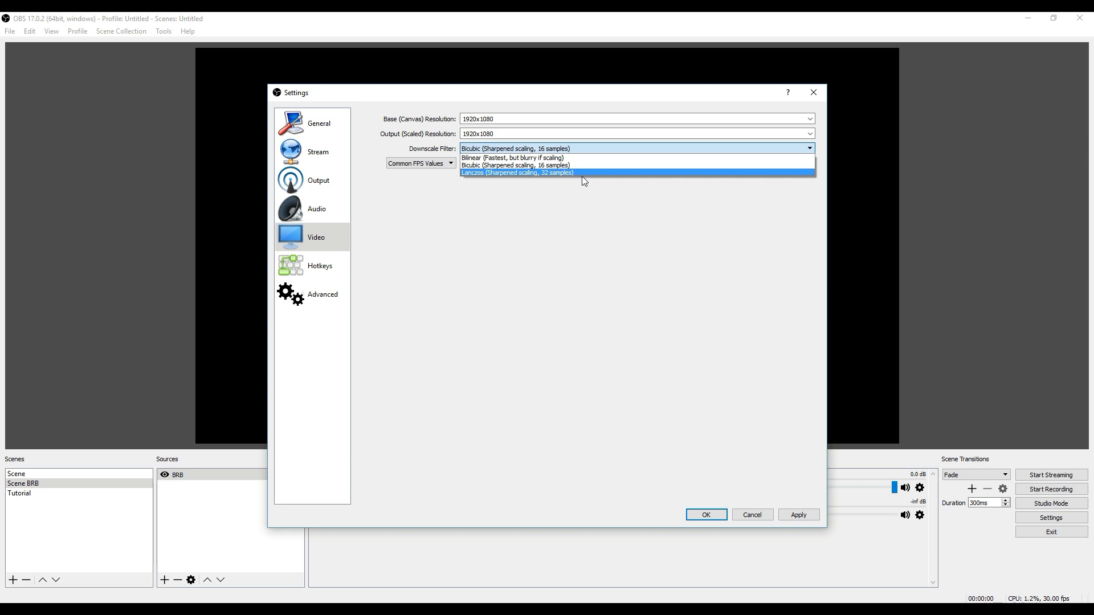
left_click(550, 165)
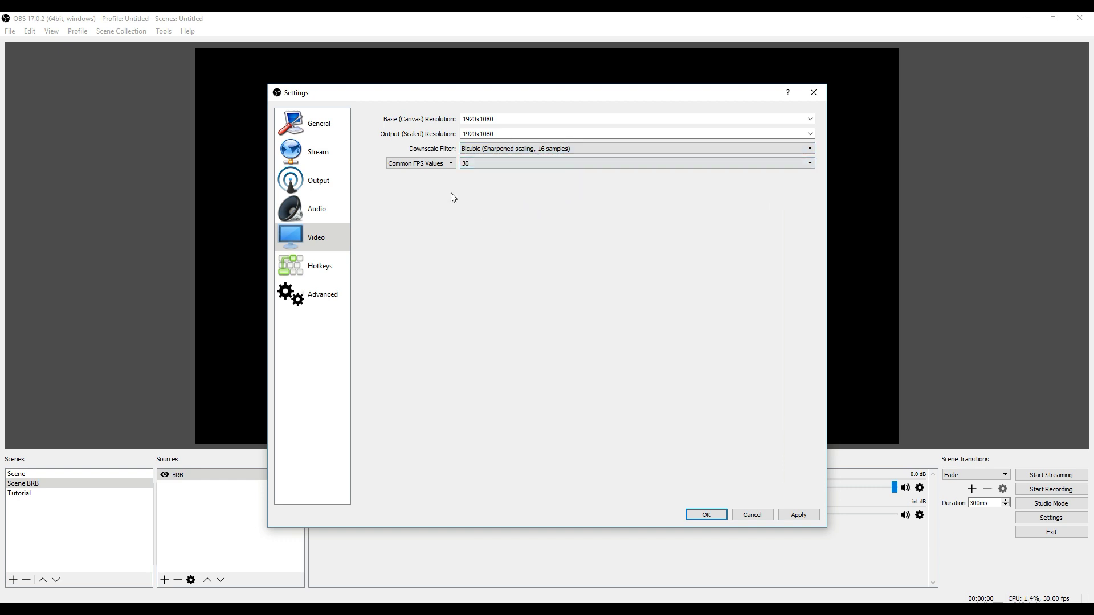
left_click(452, 166)
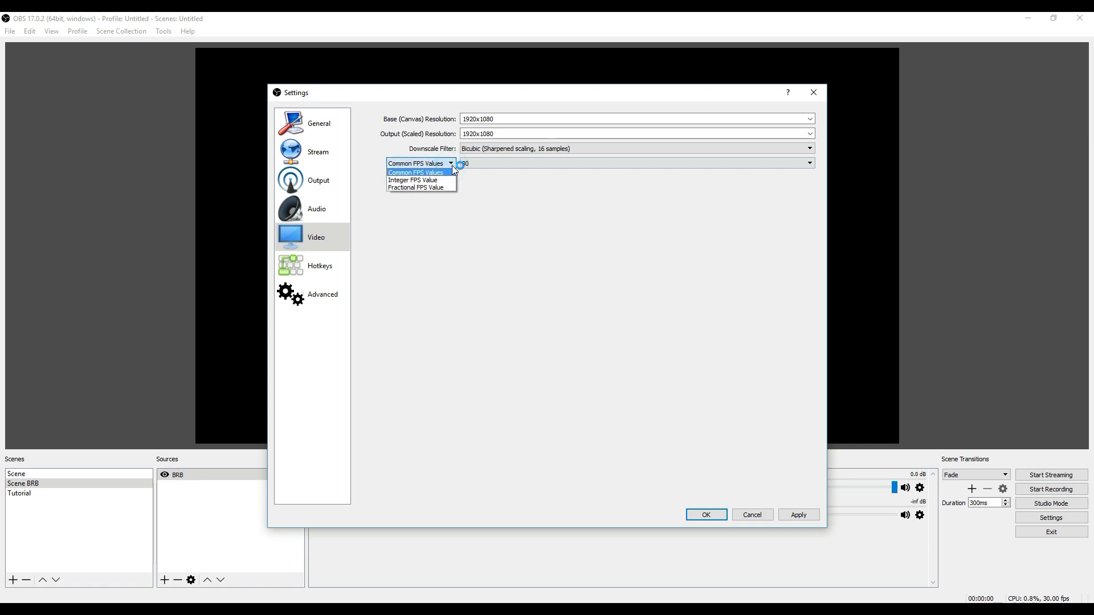
left_click(452, 165)
left_click(809, 164)
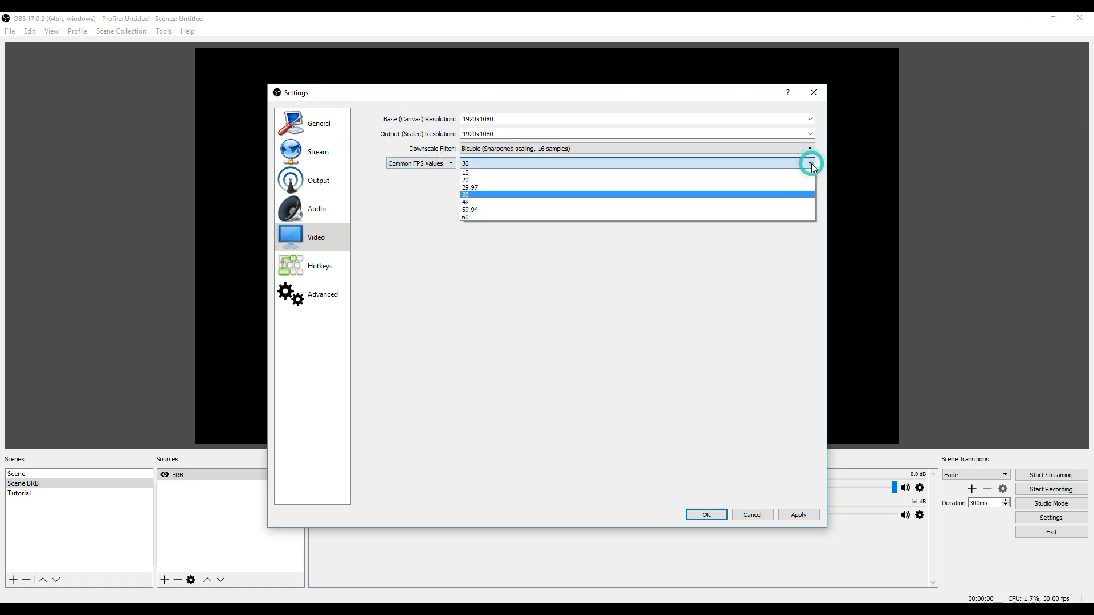
left_click(599, 197)
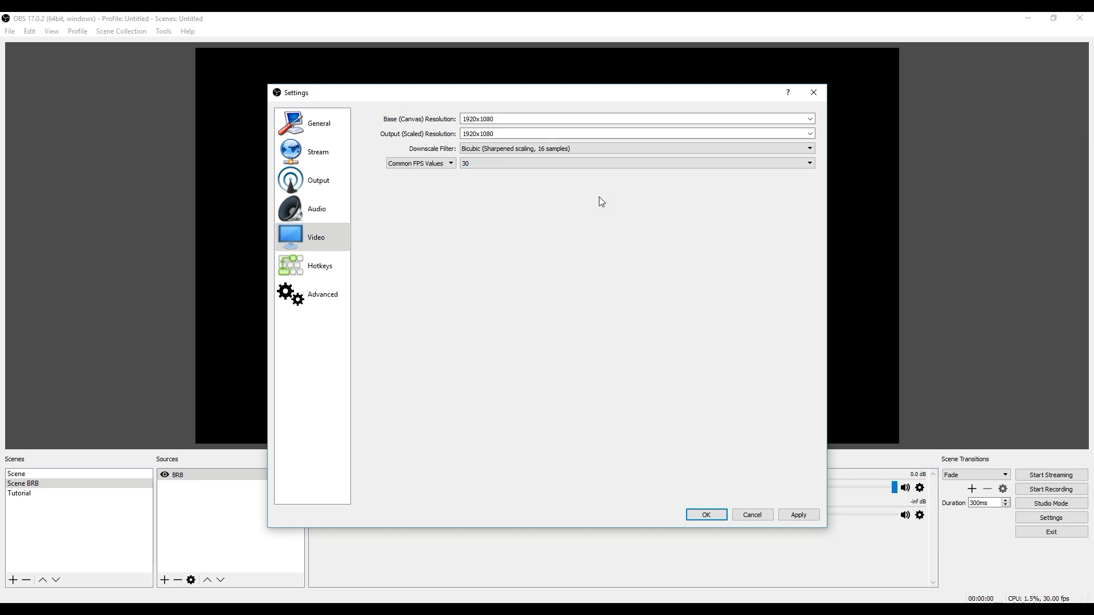
left_click(809, 164)
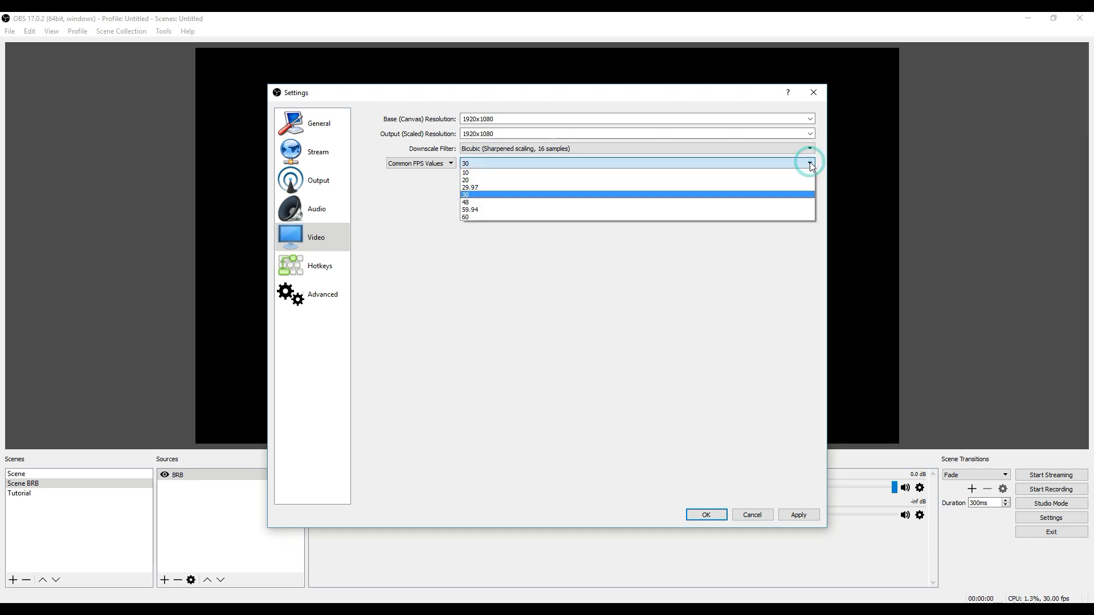
left_click(781, 180)
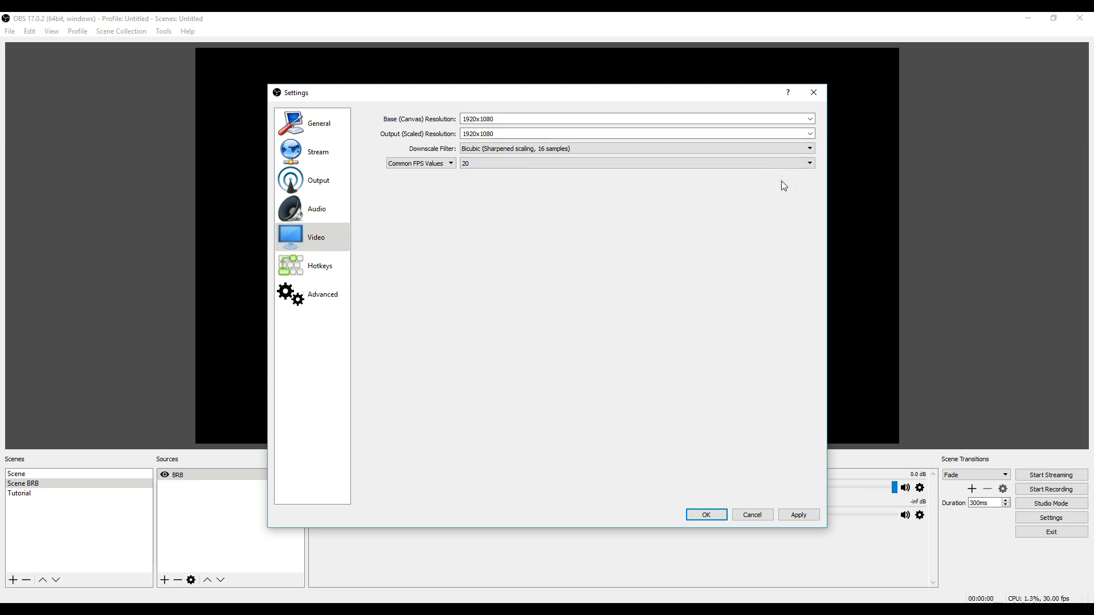
Set the common FPS value to 60, revisit the streaming output settings and discard the pending settings changes.
left_click(808, 165)
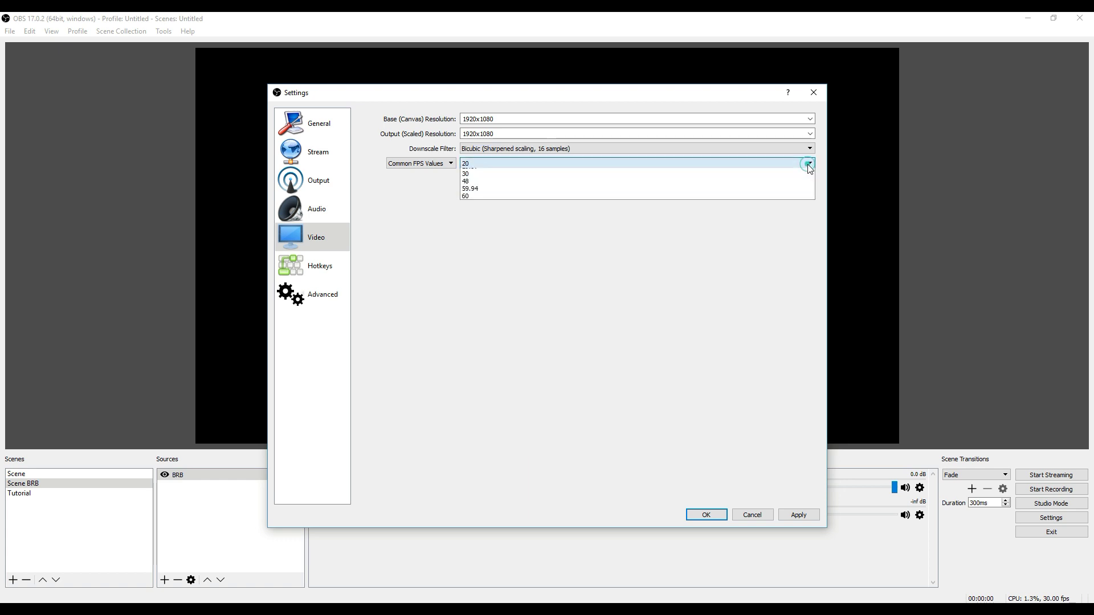
left_click(728, 218)
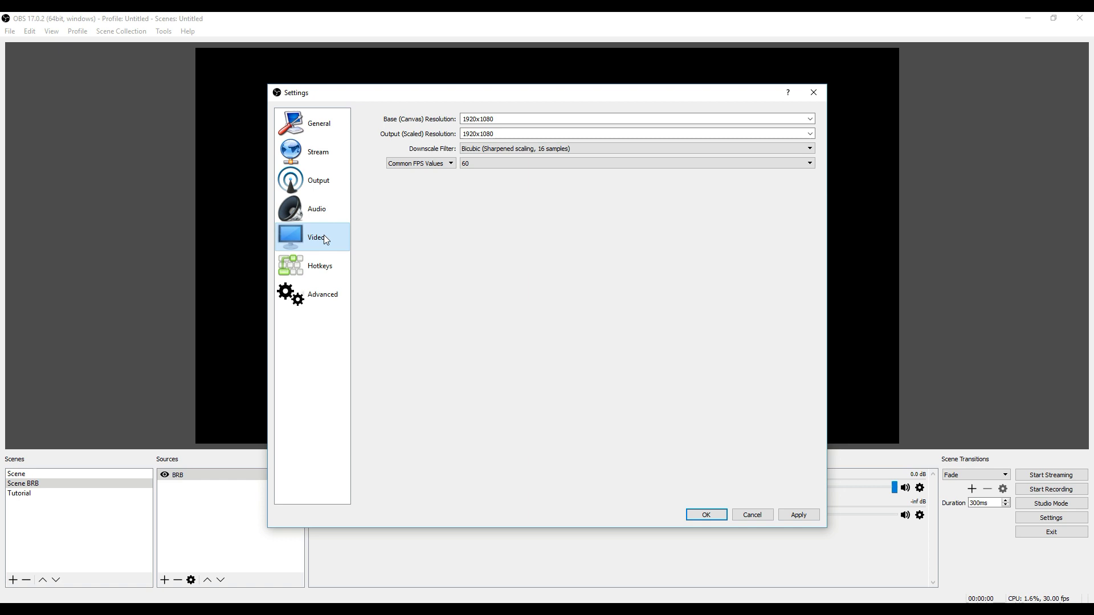
left_click(320, 190)
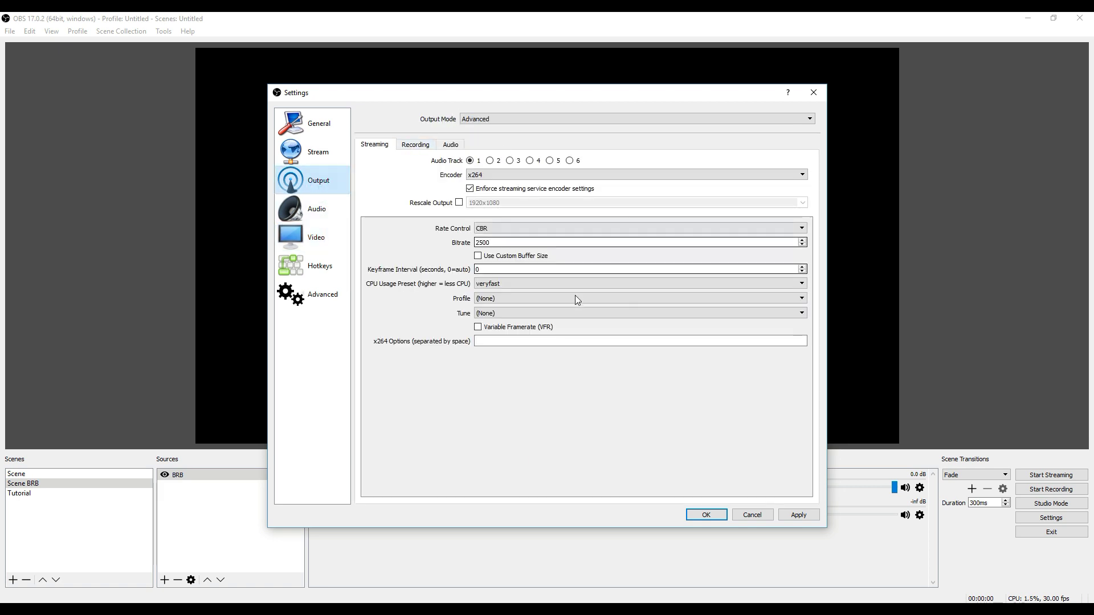
left_click(752, 515)
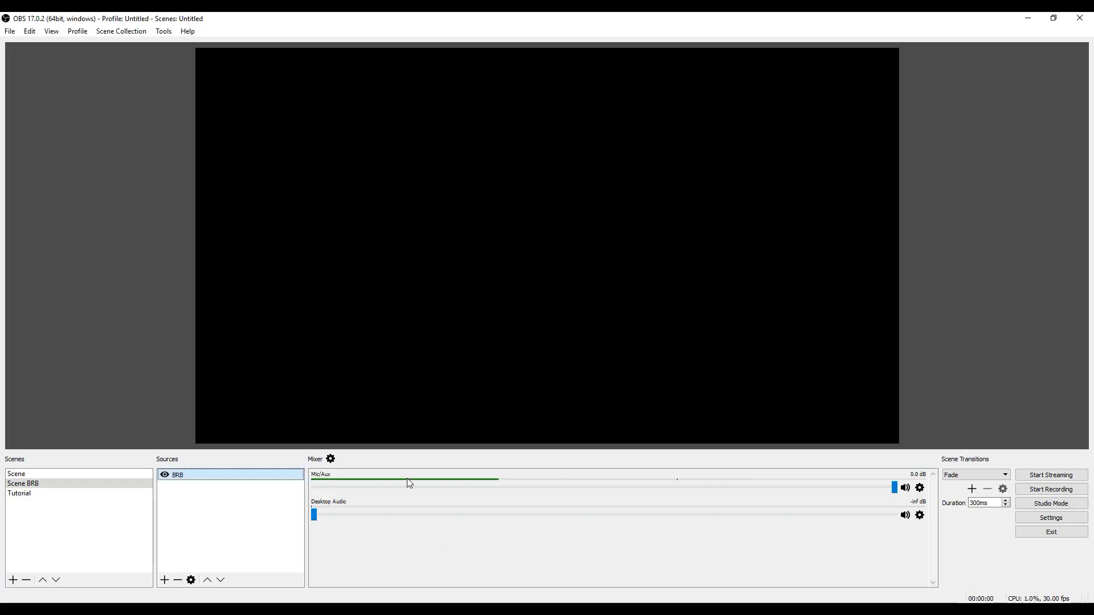
Reopen the settings, review the output, video, advanced and audio pages, and close them without saving.
left_click(10, 31)
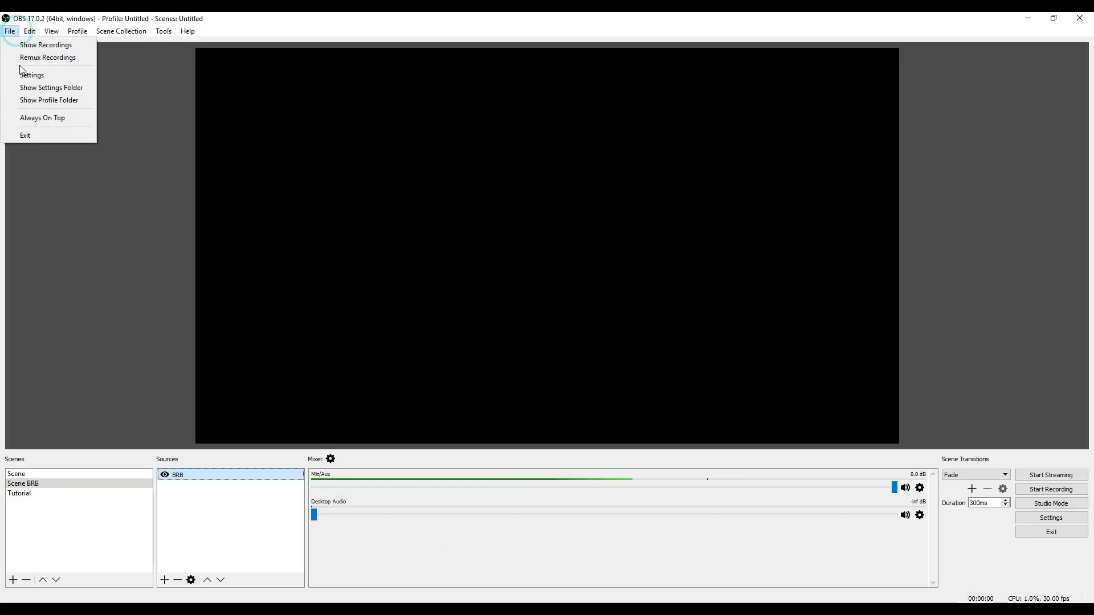
left_click(26, 76)
left_click(10, 30)
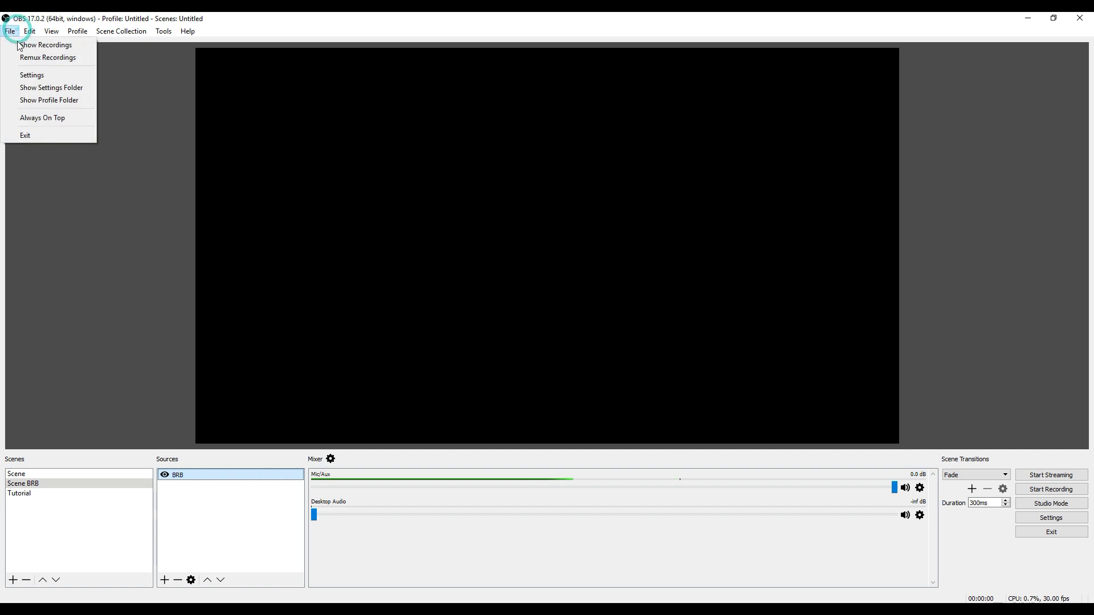
left_click(30, 75)
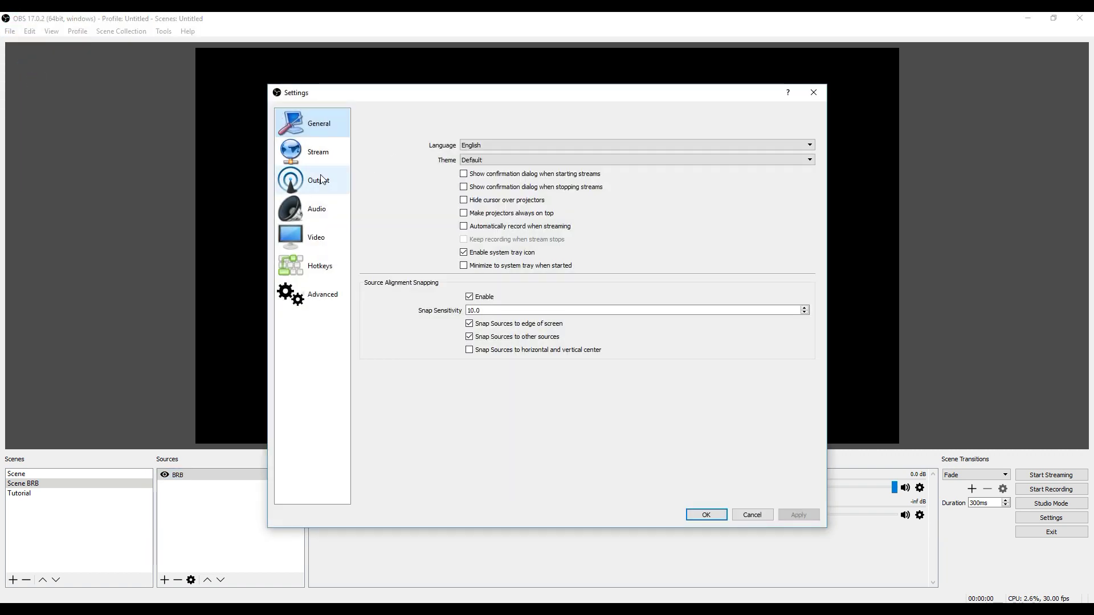
left_click(316, 162)
left_click(313, 183)
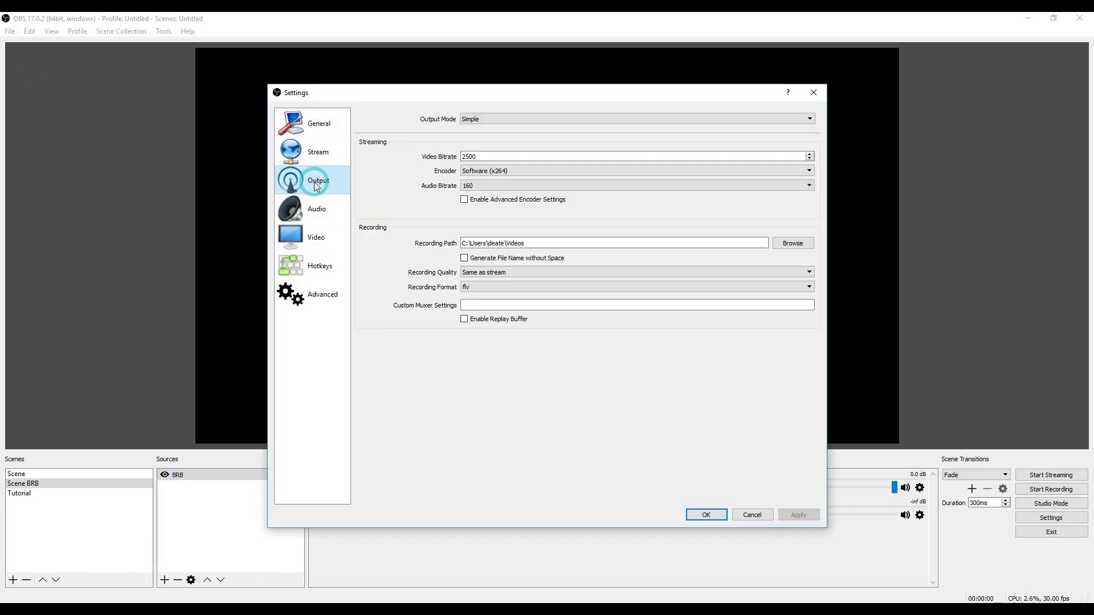
left_click(315, 244)
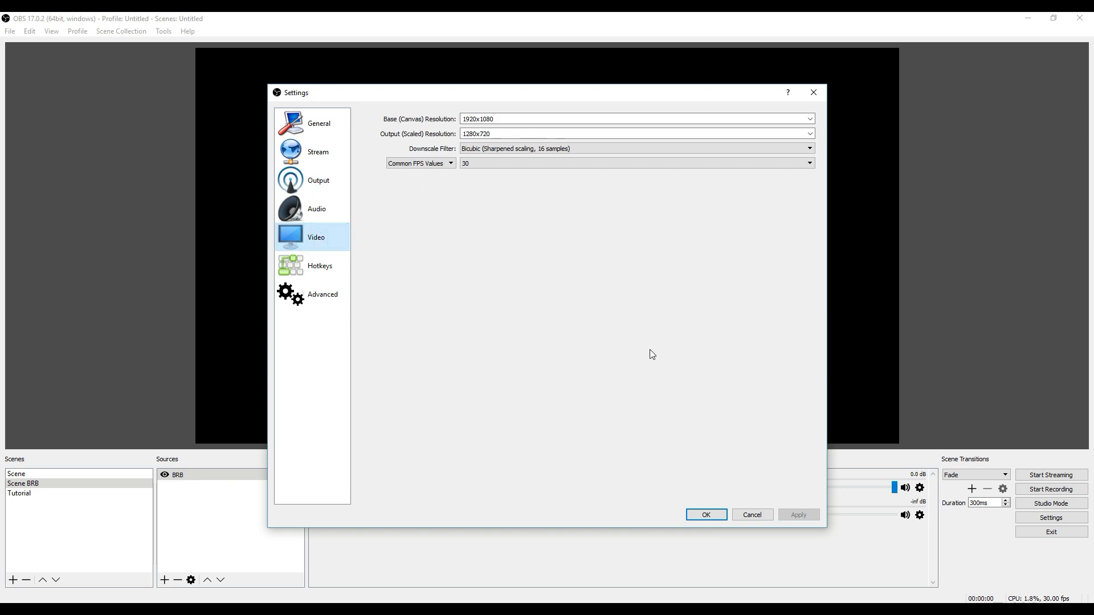
left_click(309, 303)
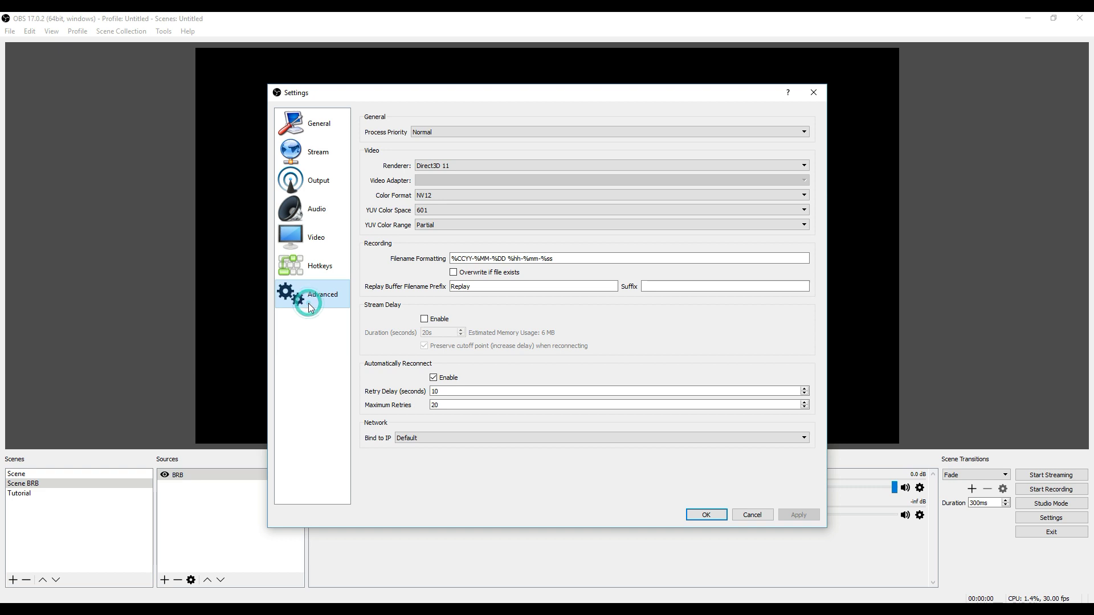
left_click(313, 207)
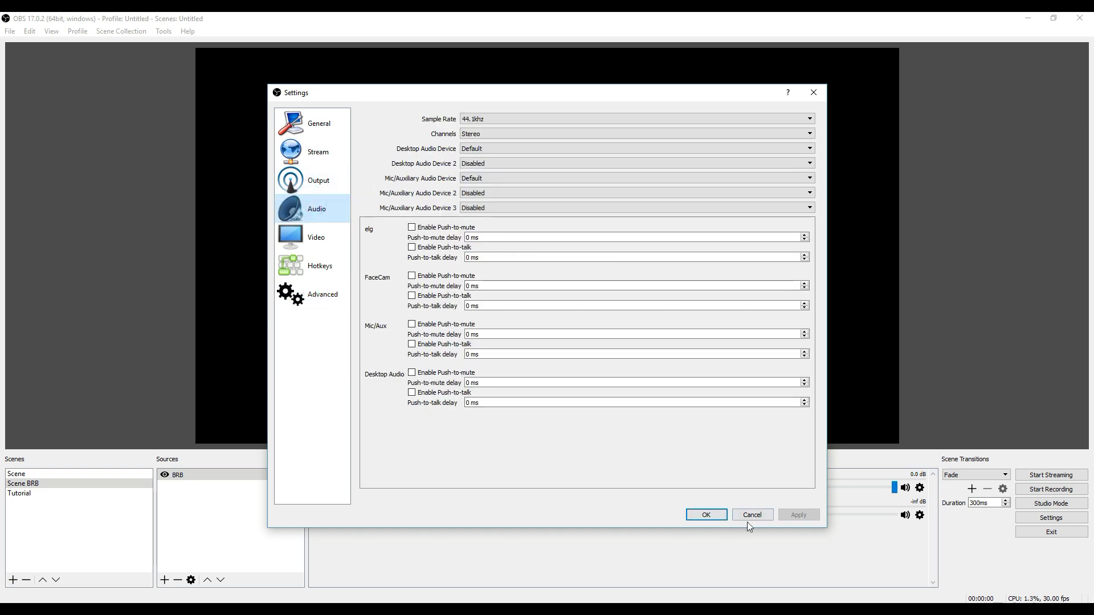
left_click(752, 515)
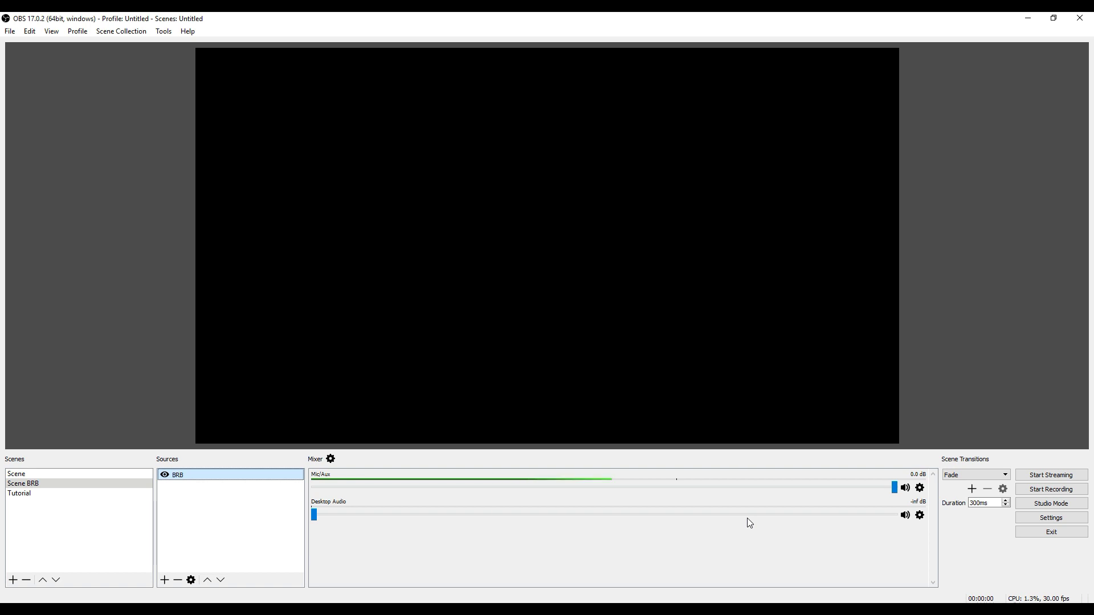